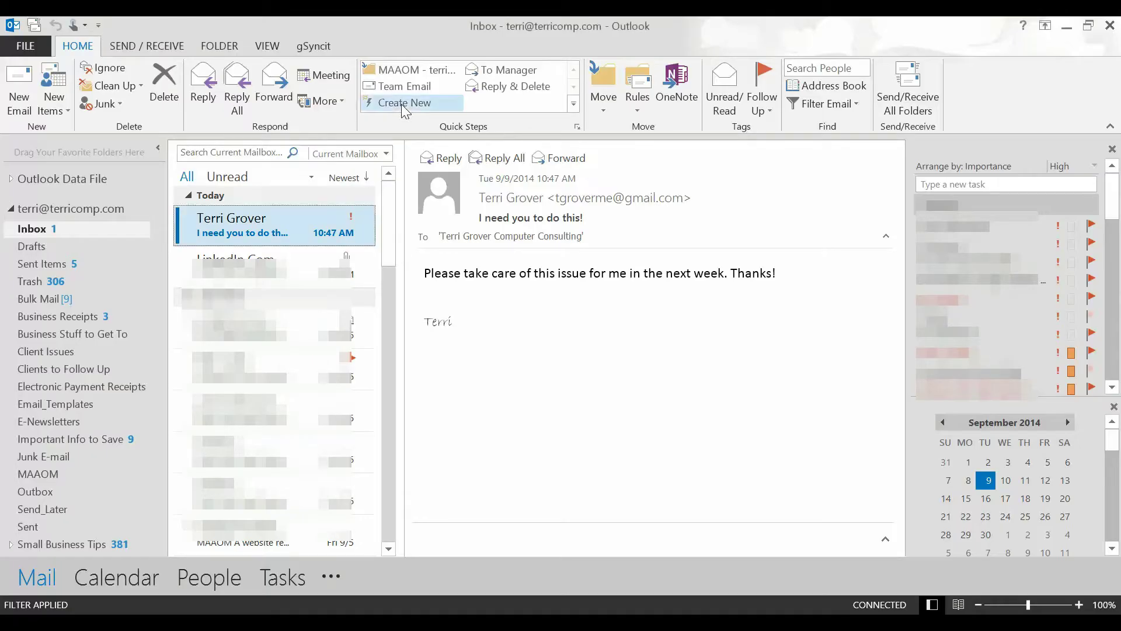
- Create a new quick step named 'Create a Task from Email' using 'Create a task with text of message'
{"action": "left_click", "coordinate": [403, 106]}
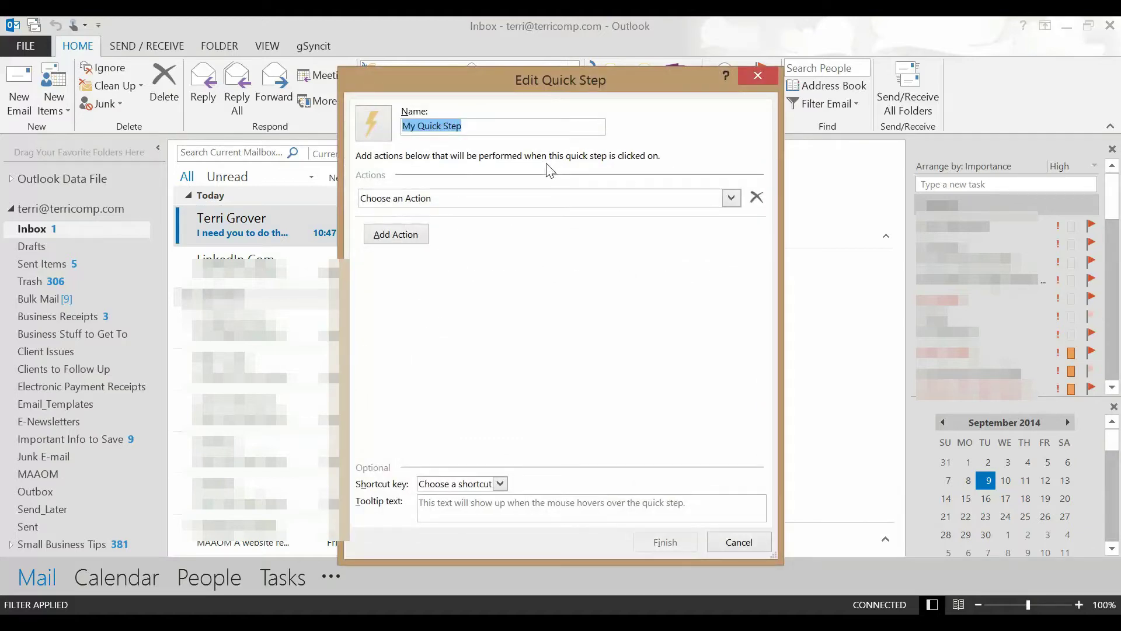
{"action": "type", "text": "Create"}
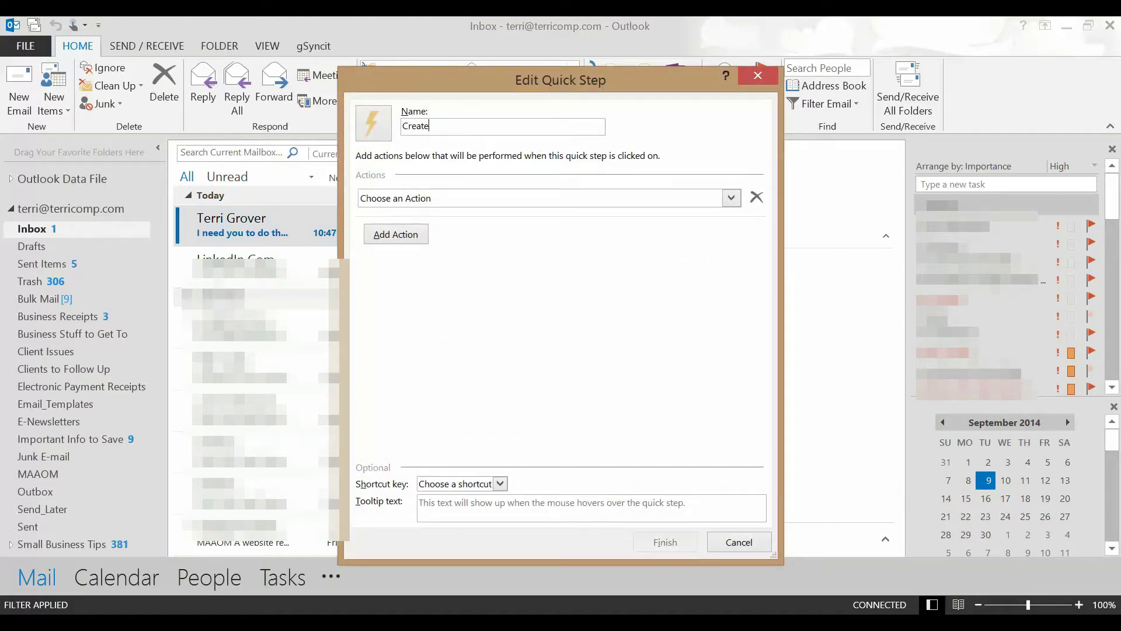
{"action": "type", "text": " a Task from Email"}
{"action": "left_click", "coordinate": [731, 201]}
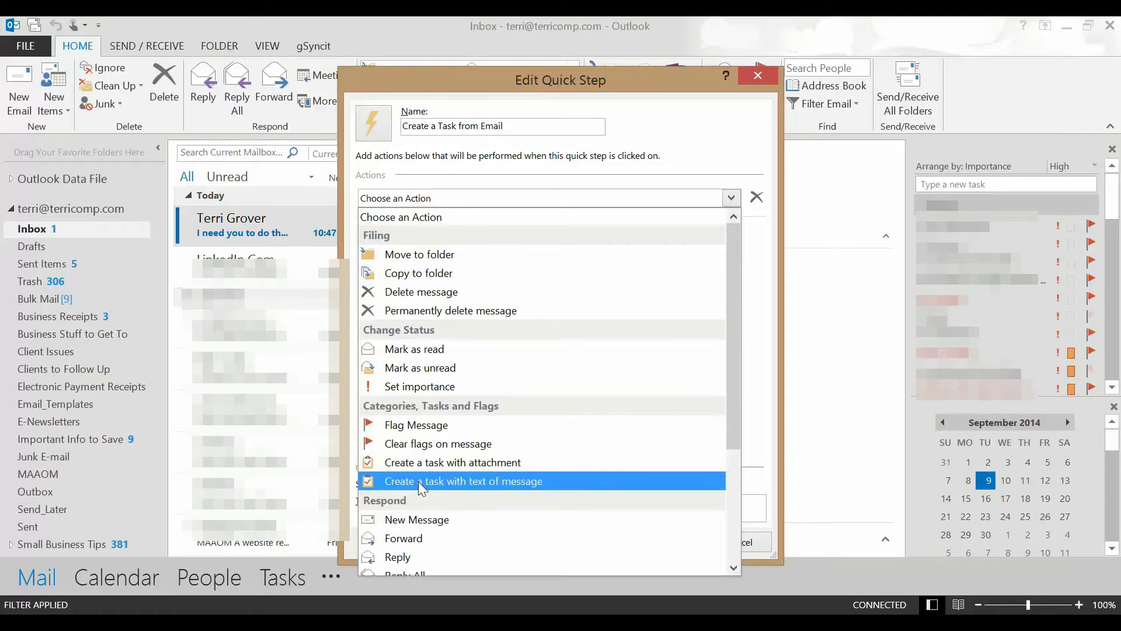
{"action": "left_click", "coordinate": [553, 483]}
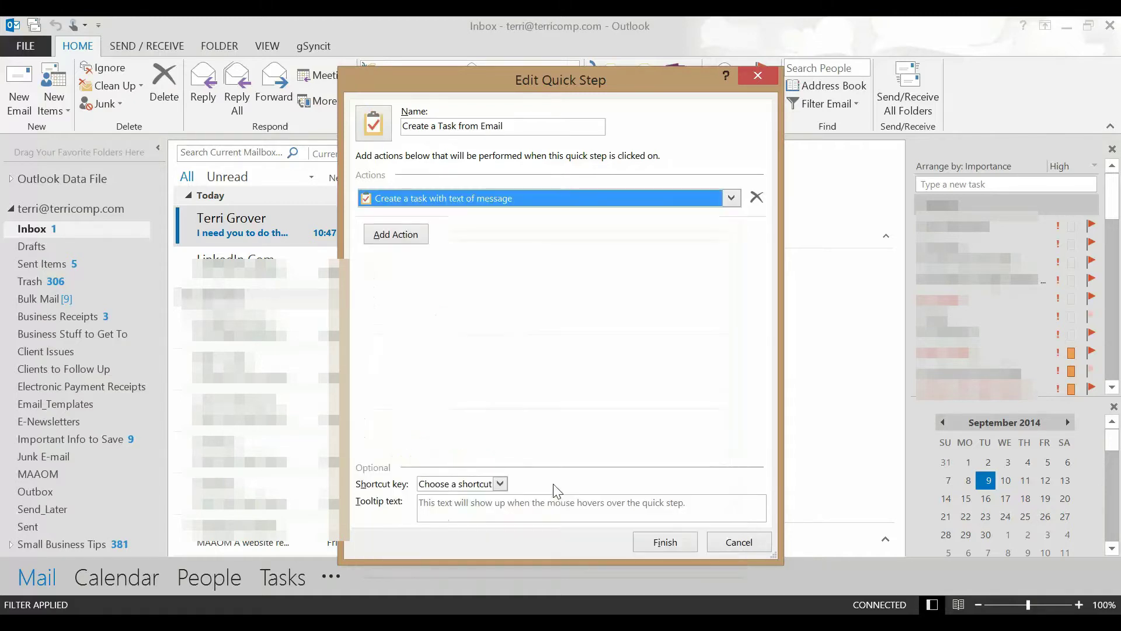
- Add a second action setting Importance to High, then finish the quick step
{"action": "left_click", "coordinate": [409, 240]}
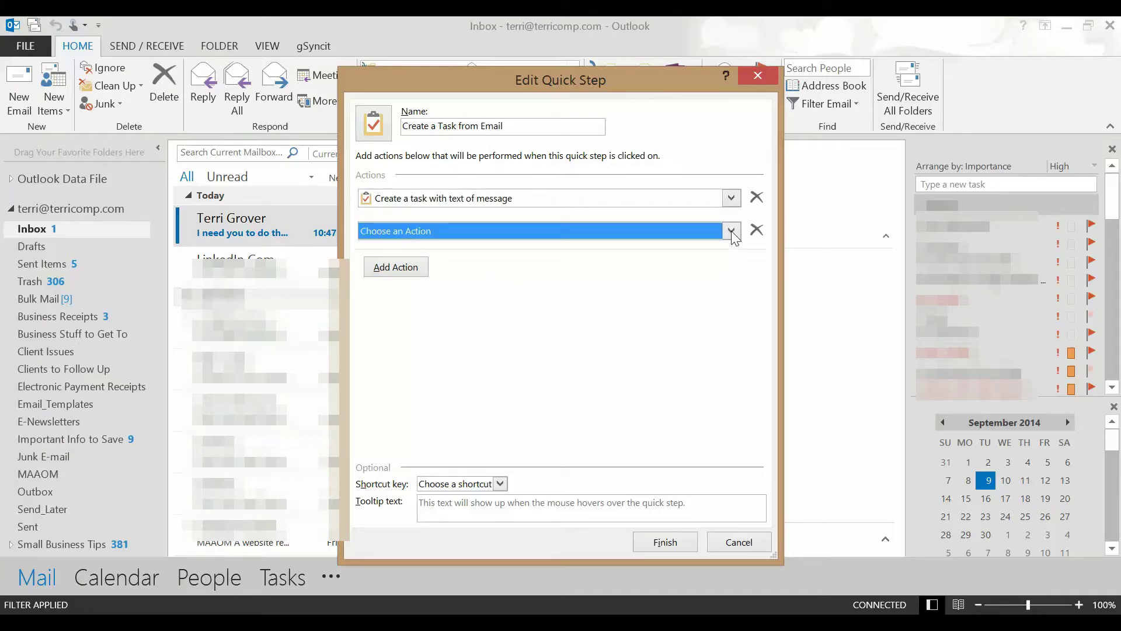
{"action": "left_click", "coordinate": [731, 231]}
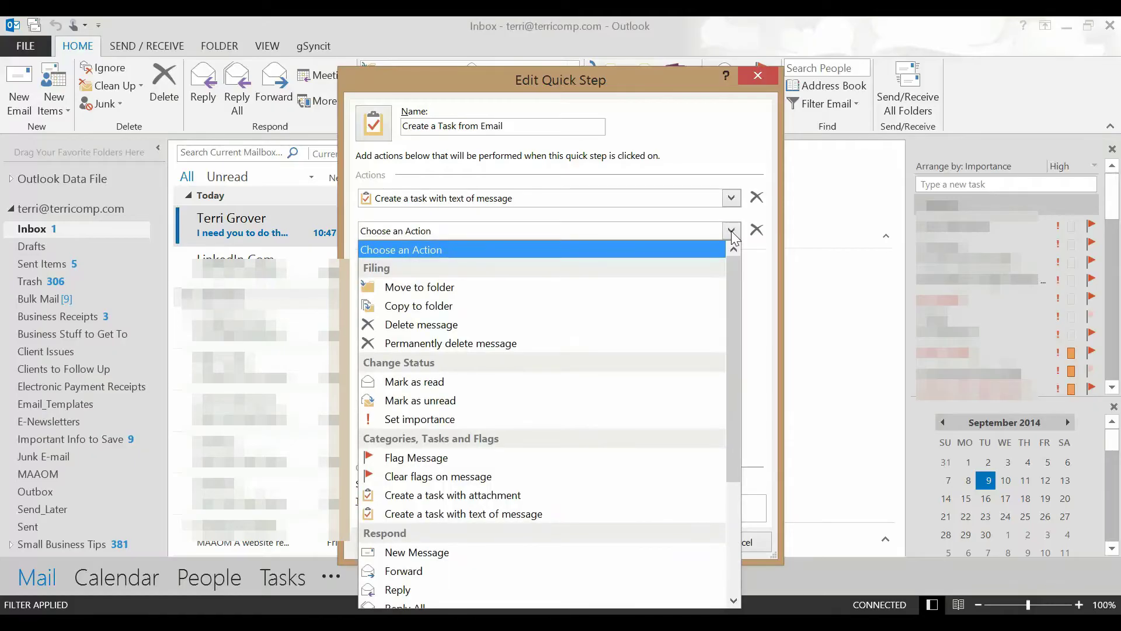
{"action": "left_click", "coordinate": [449, 419]}
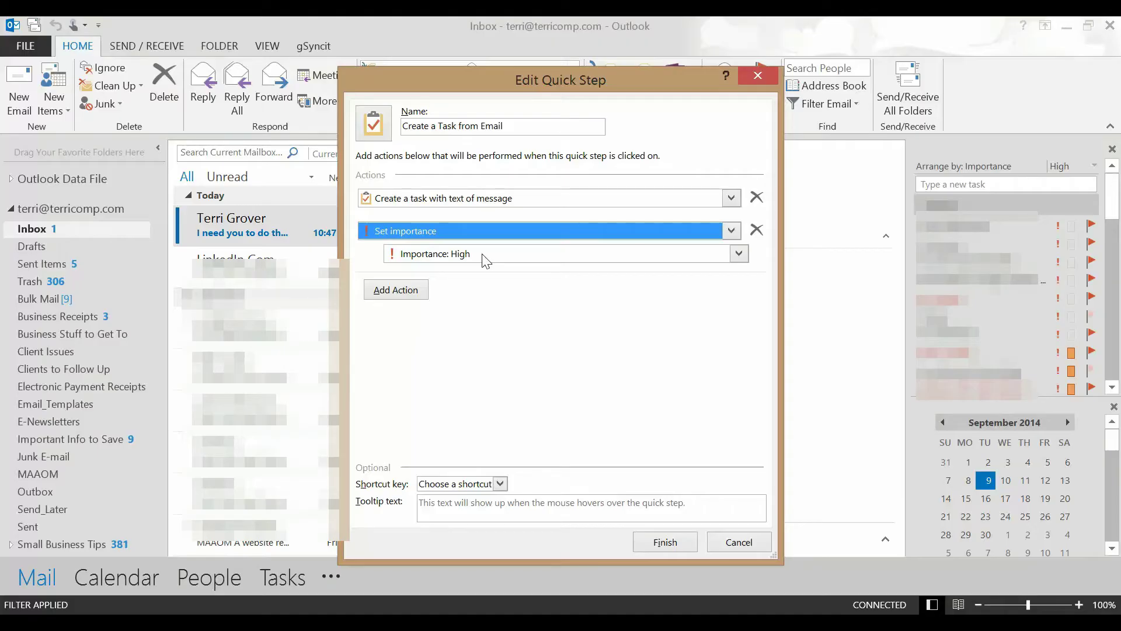
{"action": "left_click", "coordinate": [665, 542]}
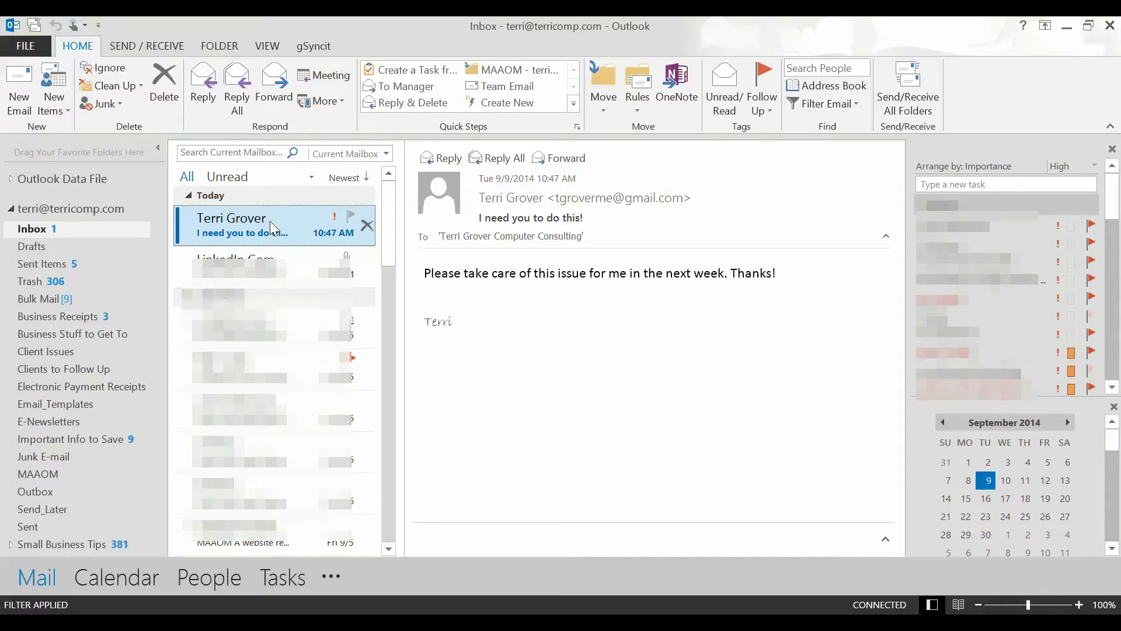
{"action": "left_click", "coordinate": [396, 70]}
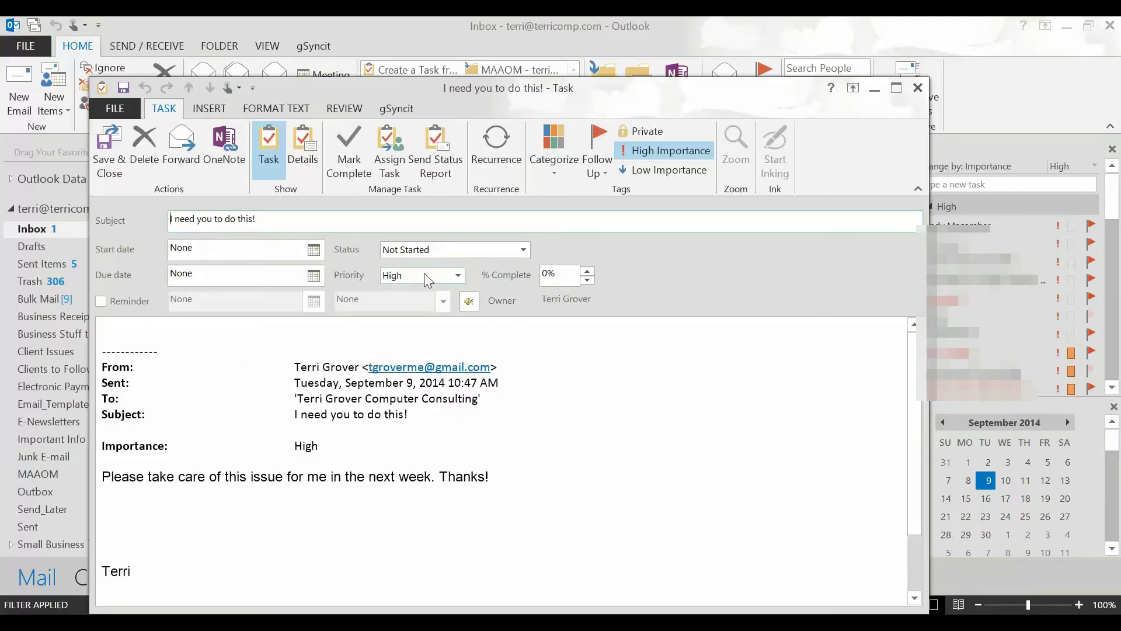
- Replace the task subject with a note to take care of the sender's items, then save and close it
{"action": "left_click_drag", "start_coordinate": [267, 219], "coordinate": [167, 218]}
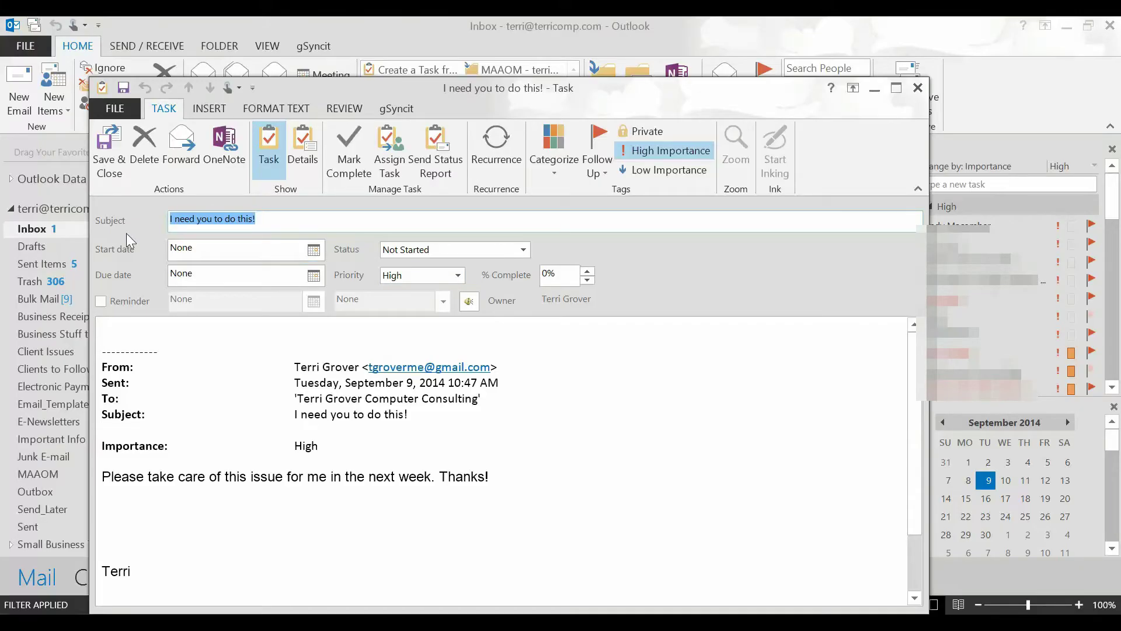
{"action": "type", "text": "Take"}
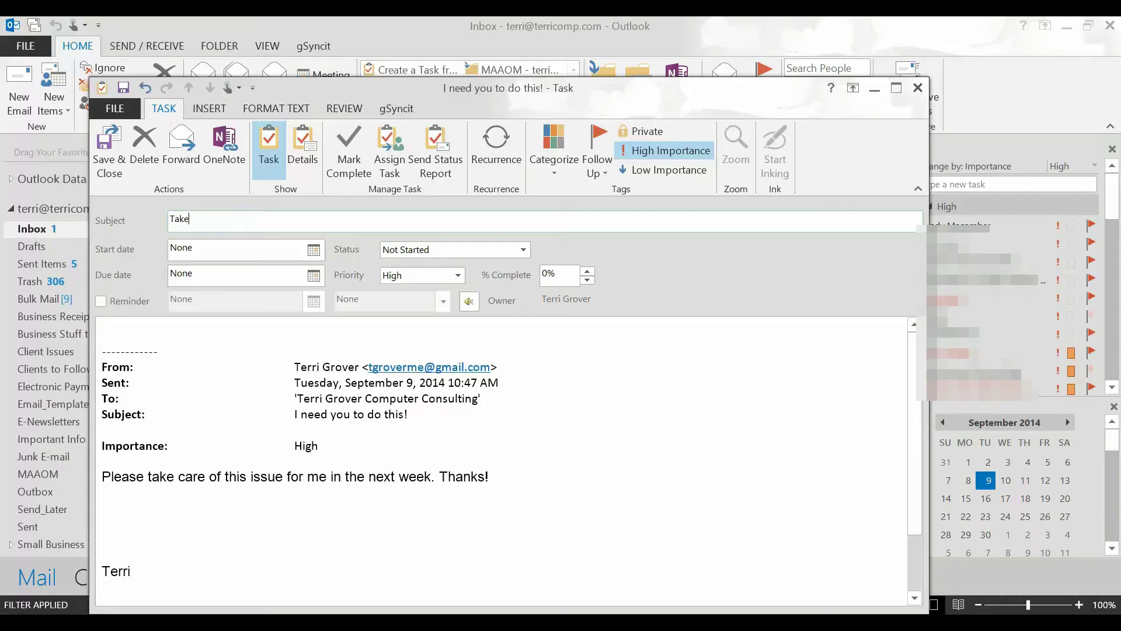
{"action": "type", "text": " care of items for Terri"}
{"action": "left_click", "coordinate": [111, 154]}
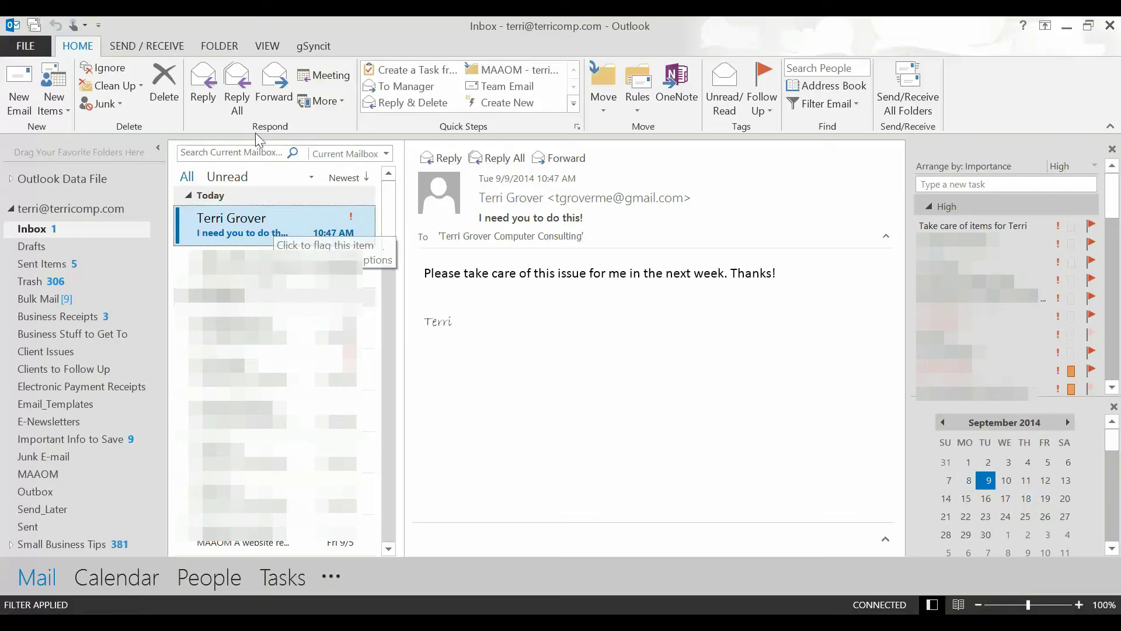
{"action": "left_click", "coordinate": [270, 46]}
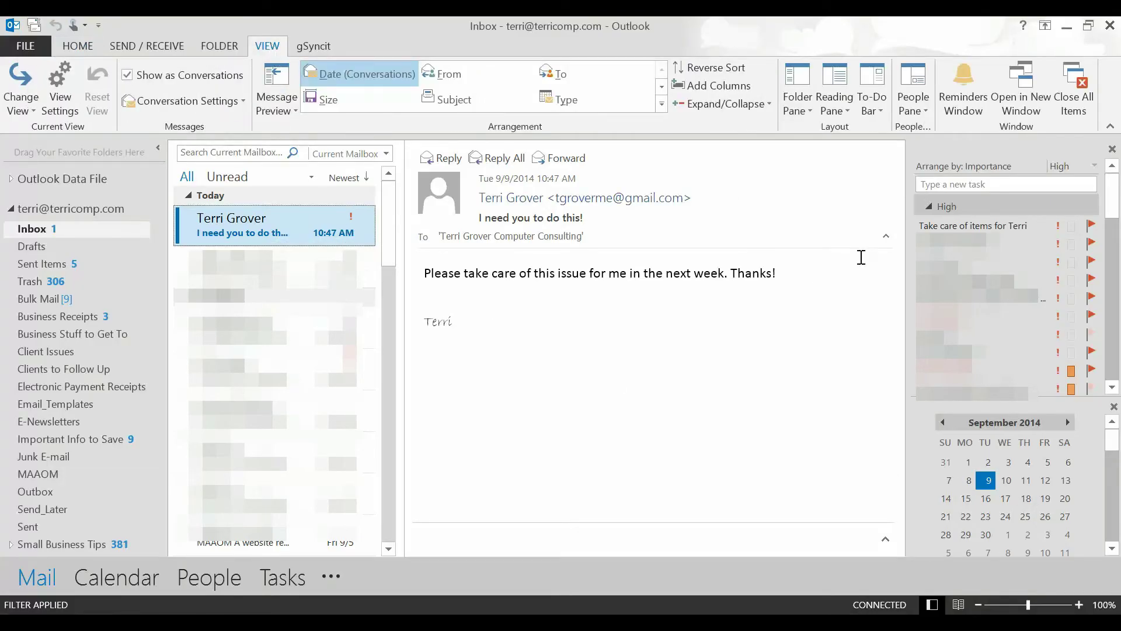
- Confirm the To-Do Bar shows Calendar and Tasks, leaving its options unchanged
{"action": "left_click", "coordinate": [875, 102]}
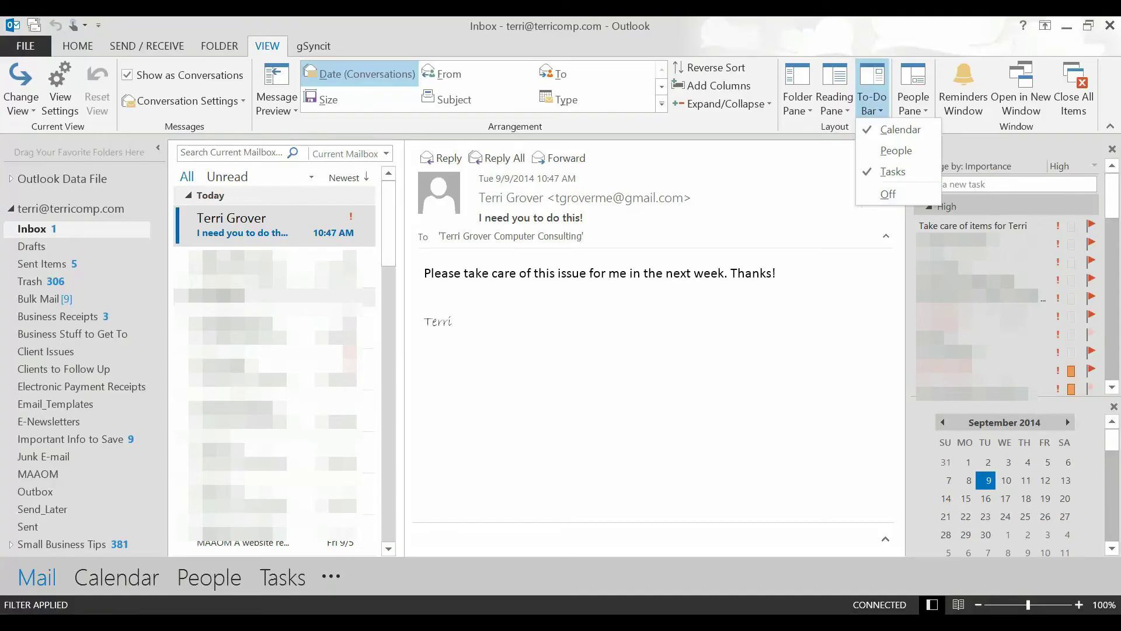
{"action": "left_click", "coordinate": [747, 429]}
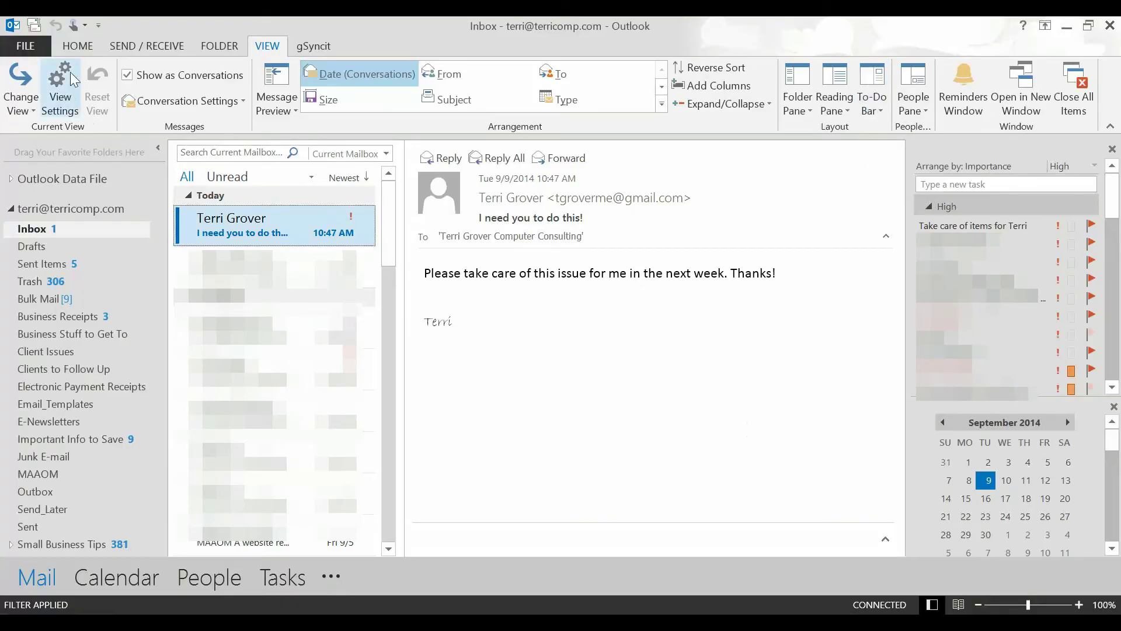
{"action": "left_click", "coordinate": [77, 50]}
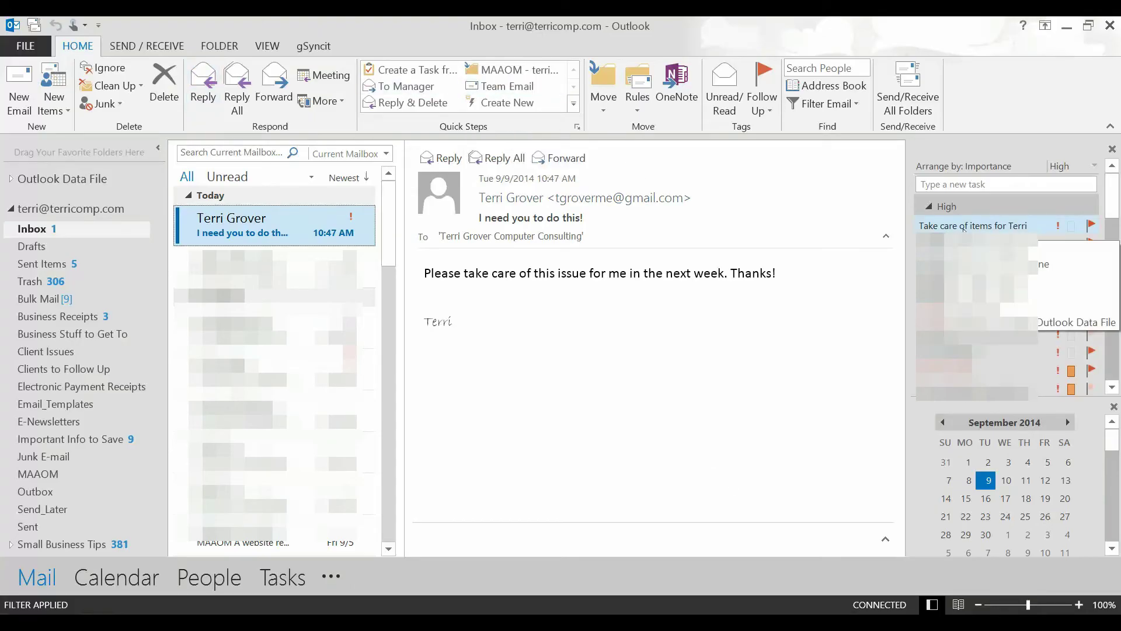
{"action": "mouse_move", "coordinate": [1067, 393]}
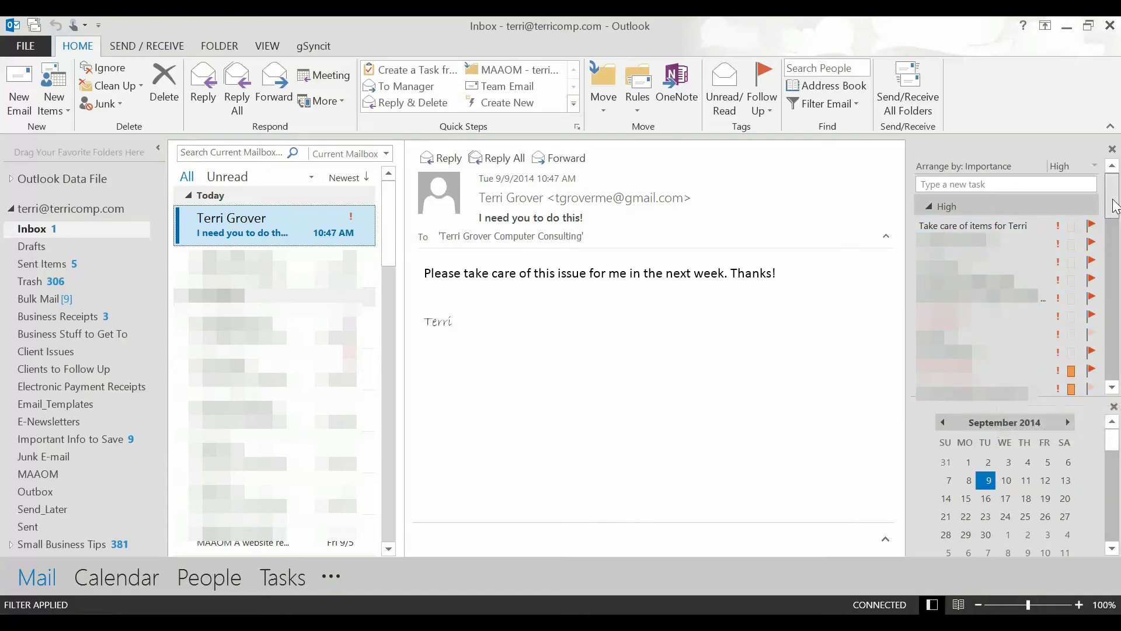
{"action": "left_click_drag", "start_coordinate": [1112, 199], "coordinate": [1120, 260]}
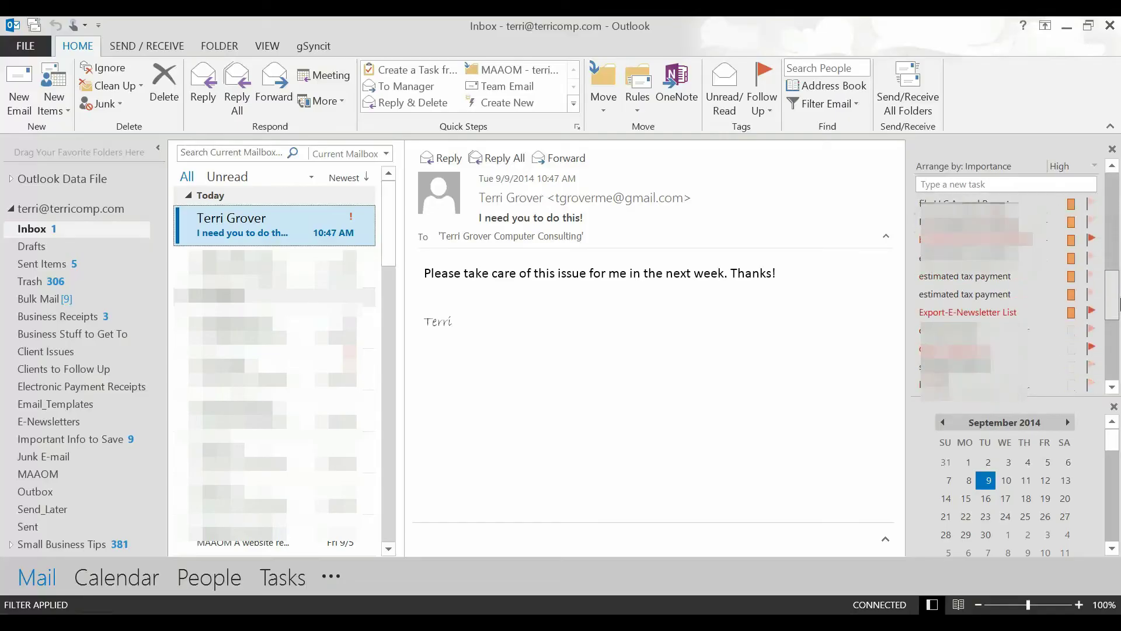
{"action": "left_click_drag", "start_coordinate": [1120, 302], "coordinate": [1120, 192]}
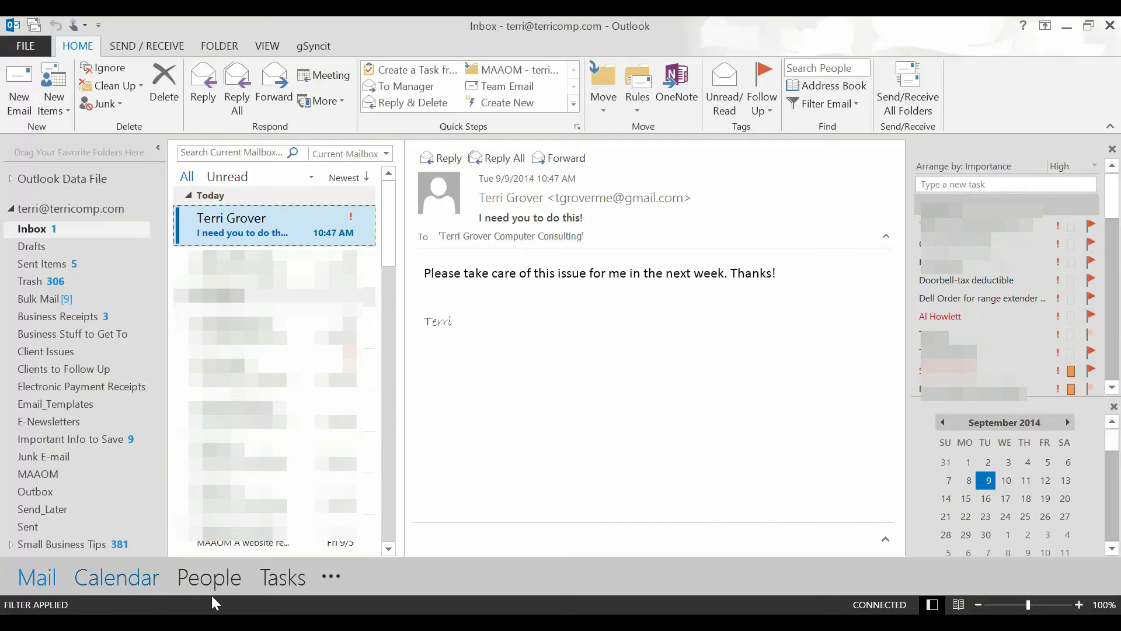
{"action": "mouse_move", "coordinate": [279, 579]}
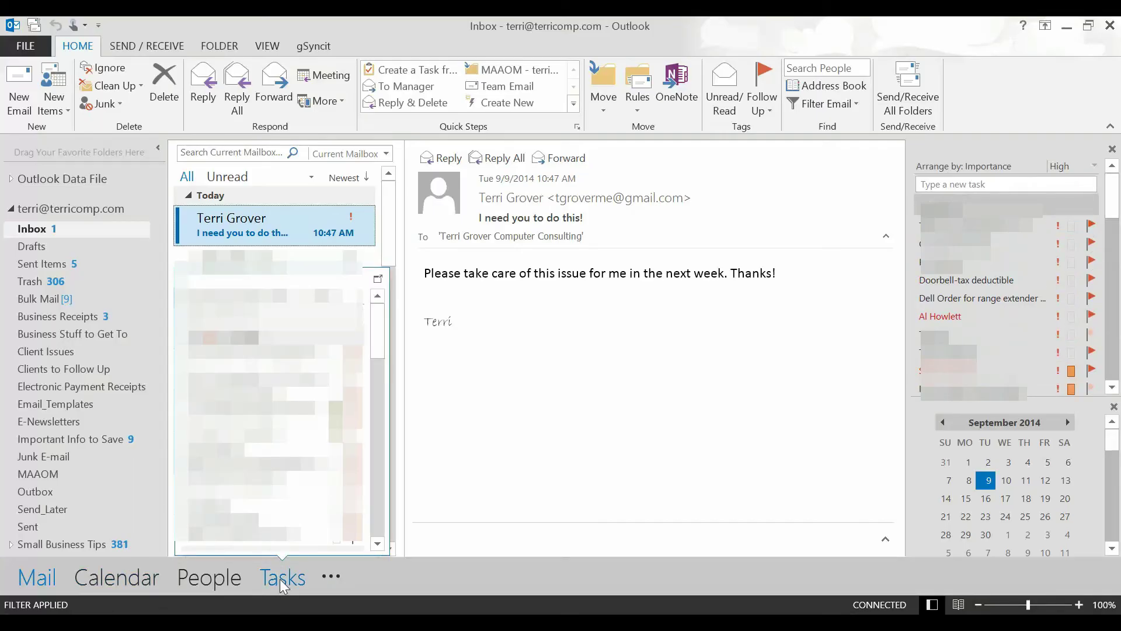
- In Tasks, sort the To-Do List by Priority descending, then Due Date ascending
{"action": "left_click", "coordinate": [279, 579]}
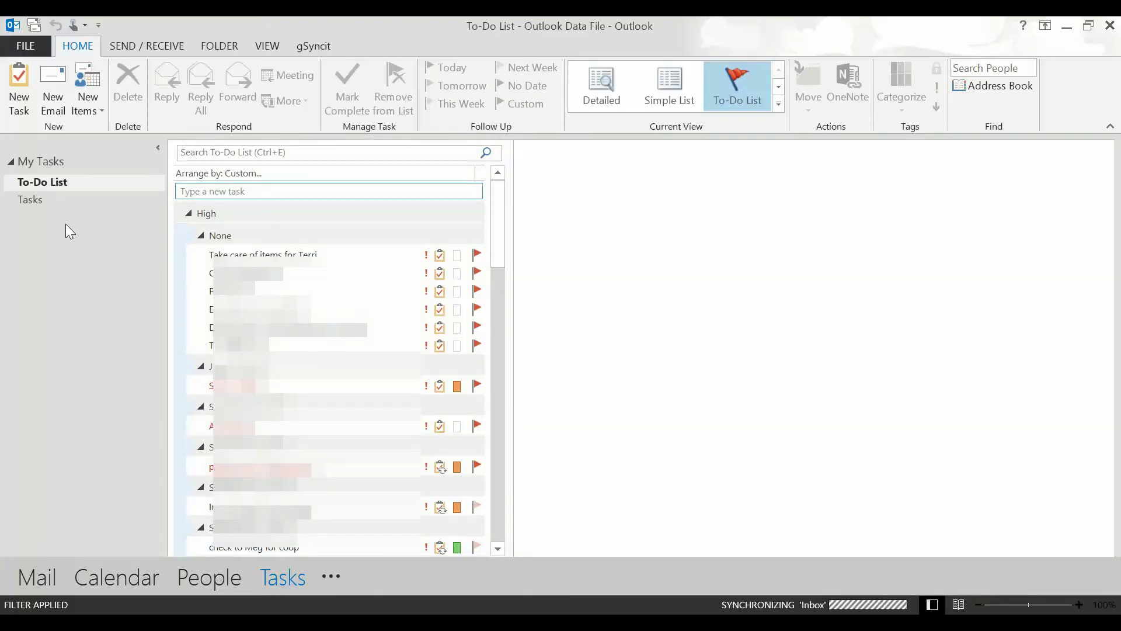
{"action": "left_click", "coordinate": [267, 50]}
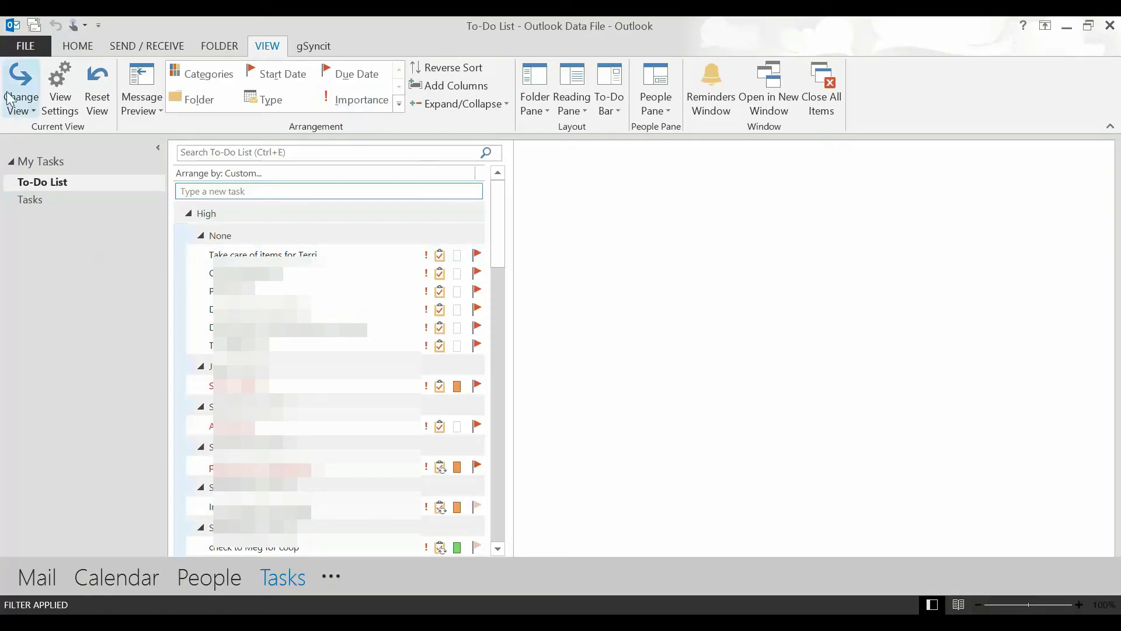
{"action": "left_click", "coordinate": [58, 100]}
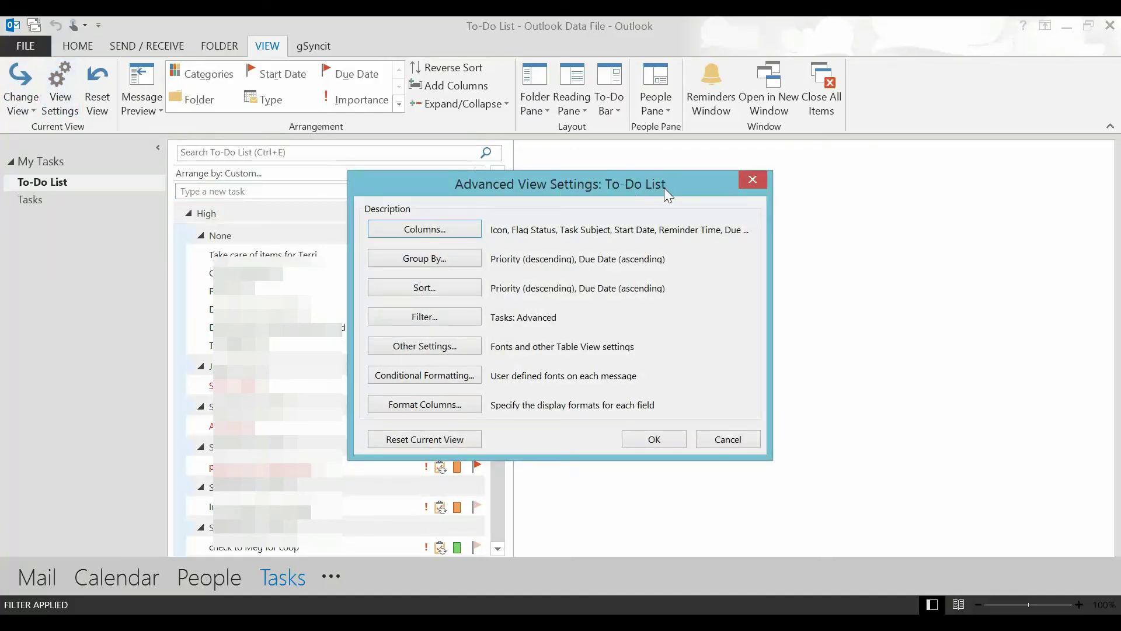
{"action": "left_click", "coordinate": [419, 289]}
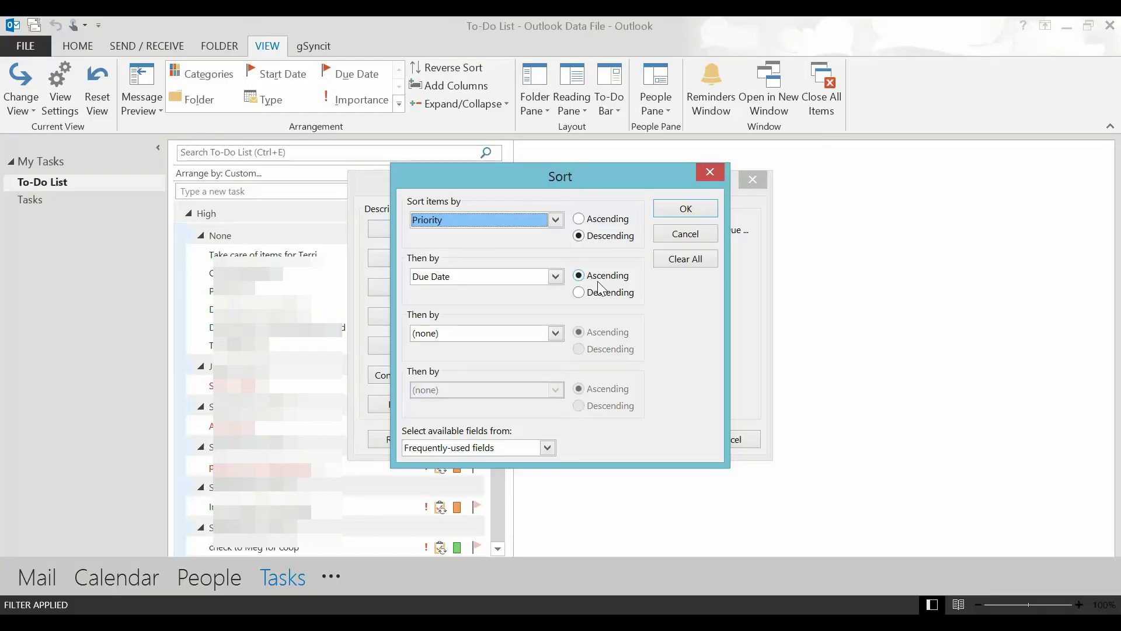
{"action": "left_click", "coordinate": [679, 211]}
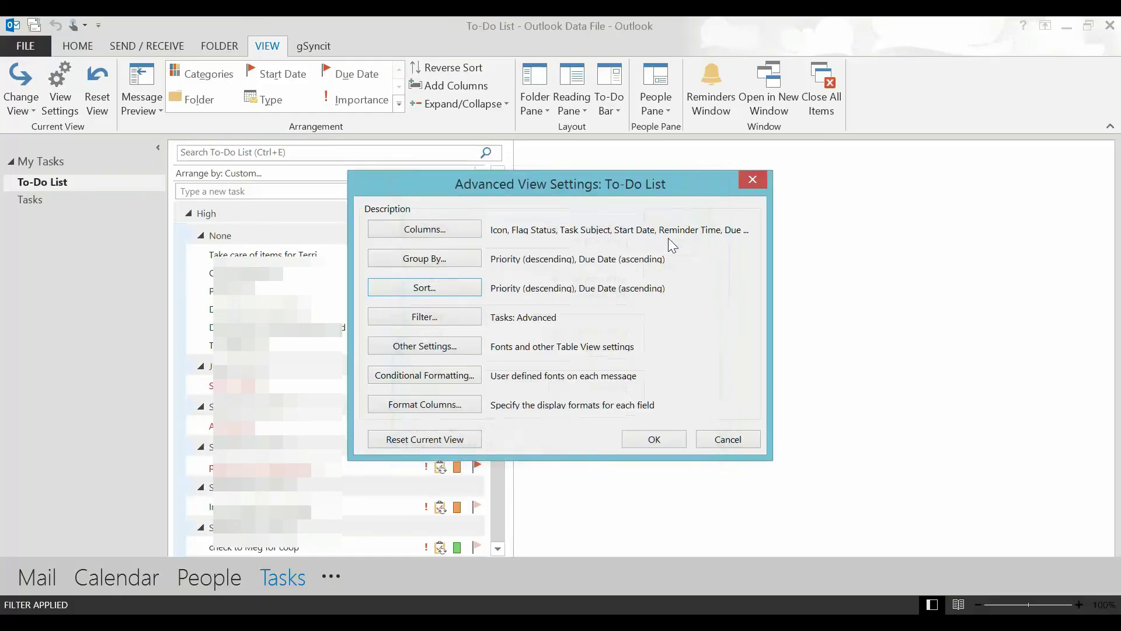
{"action": "left_click", "coordinate": [654, 440]}
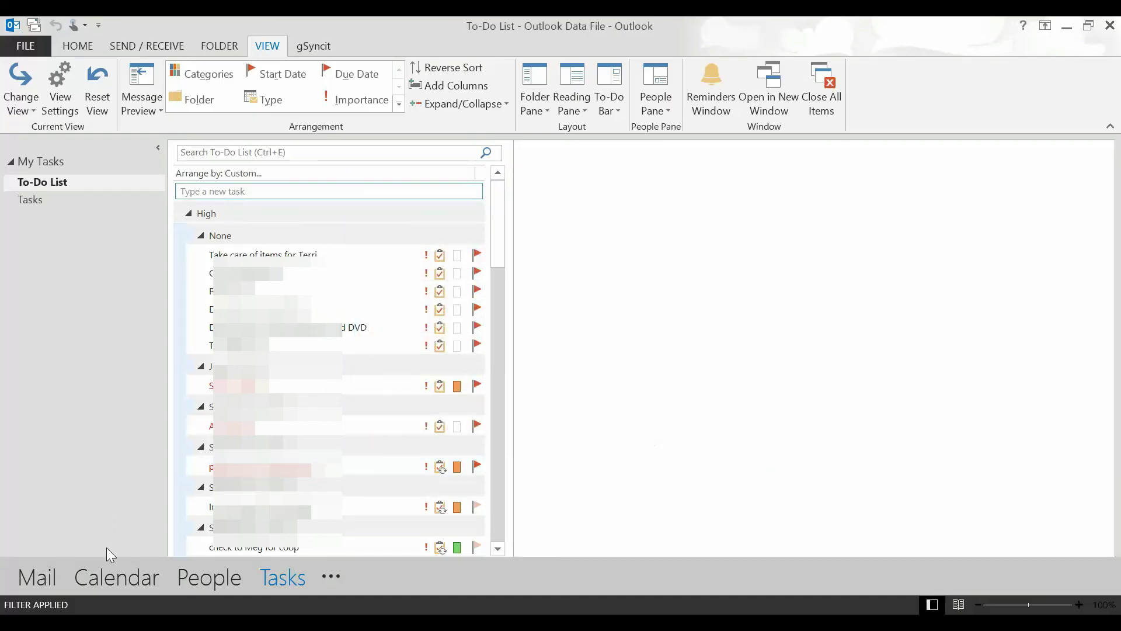
- Go back to Mail and scroll the To-Do Bar tasks from the High group down to Low
{"action": "left_click", "coordinate": [25, 581]}
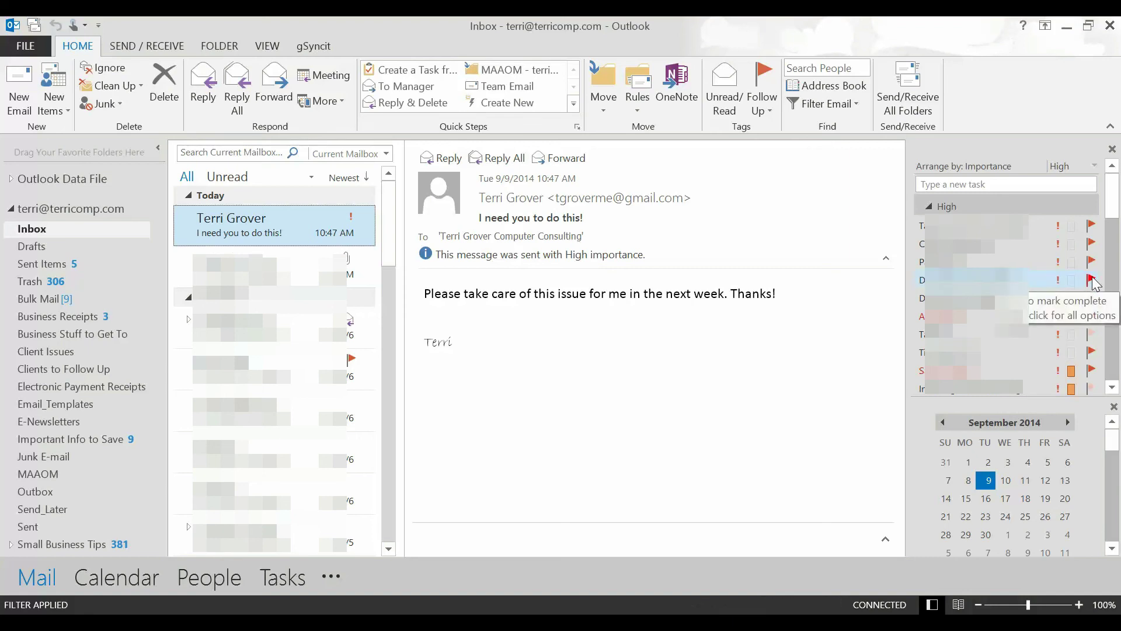
{"action": "mouse_move", "coordinate": [1014, 279]}
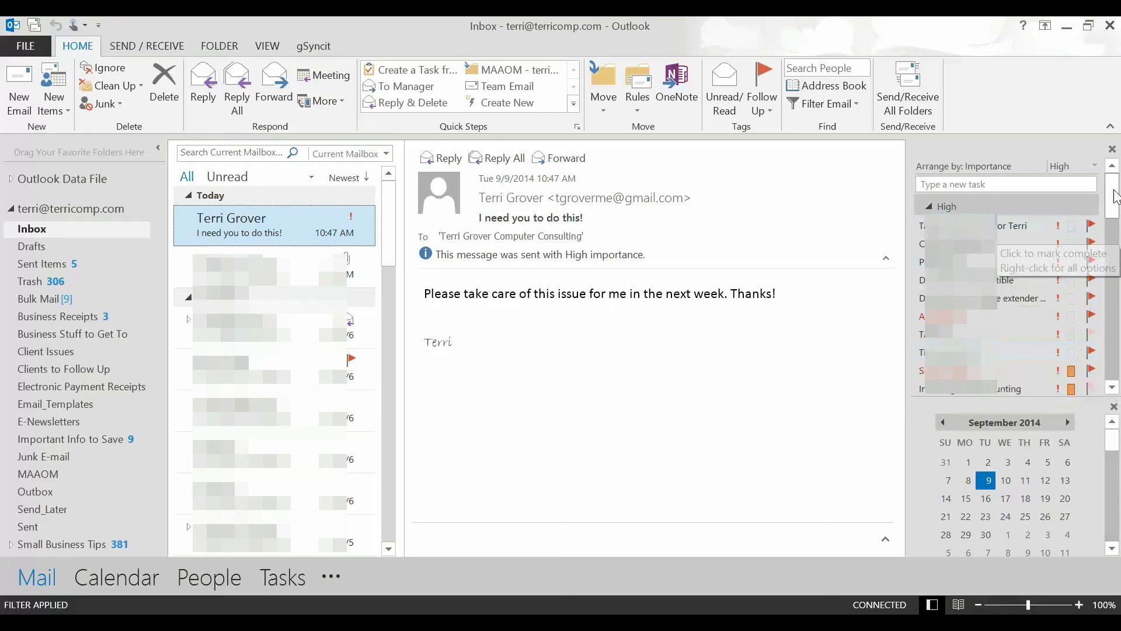
{"action": "left_click_drag", "start_coordinate": [1112, 211], "coordinate": [1119, 234]}
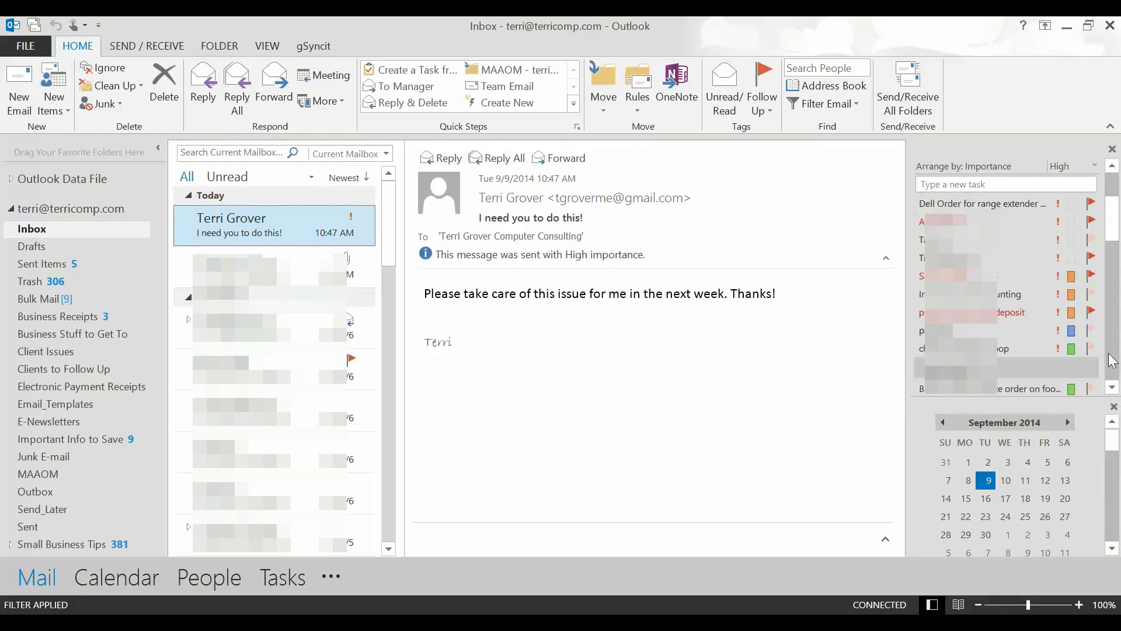
{"action": "left_click", "coordinate": [1113, 387]}
{"action": "left_click", "coordinate": [1112, 388]}
{"action": "left_click", "coordinate": [1113, 388]}
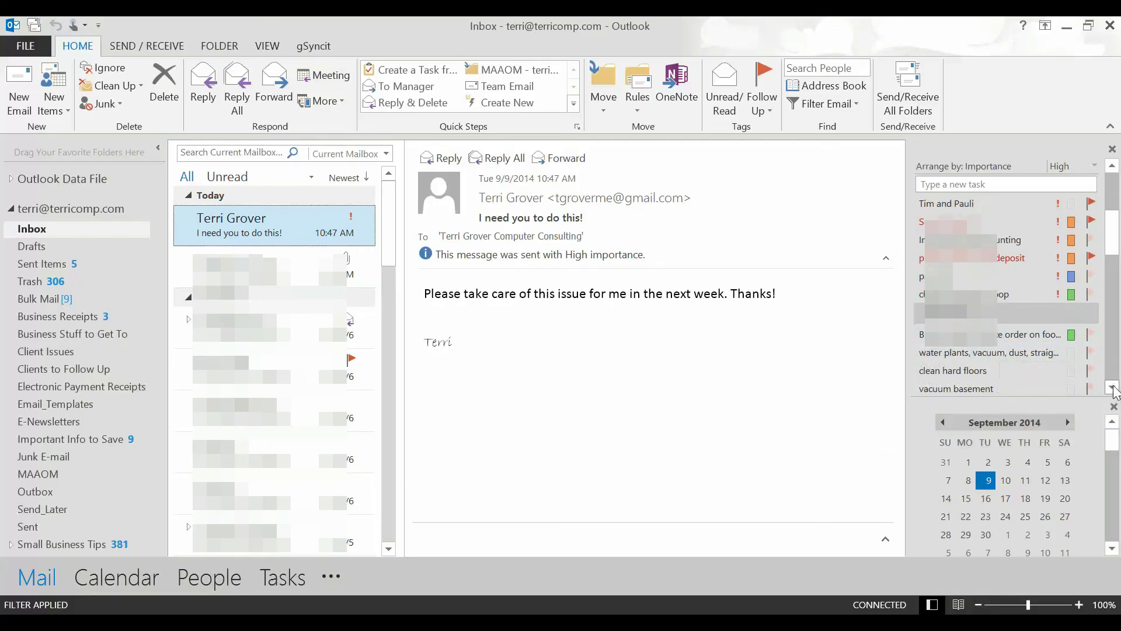
{"action": "scroll", "coordinate": [1113, 388], "scroll_direction": "down", "scroll_amount": 4}
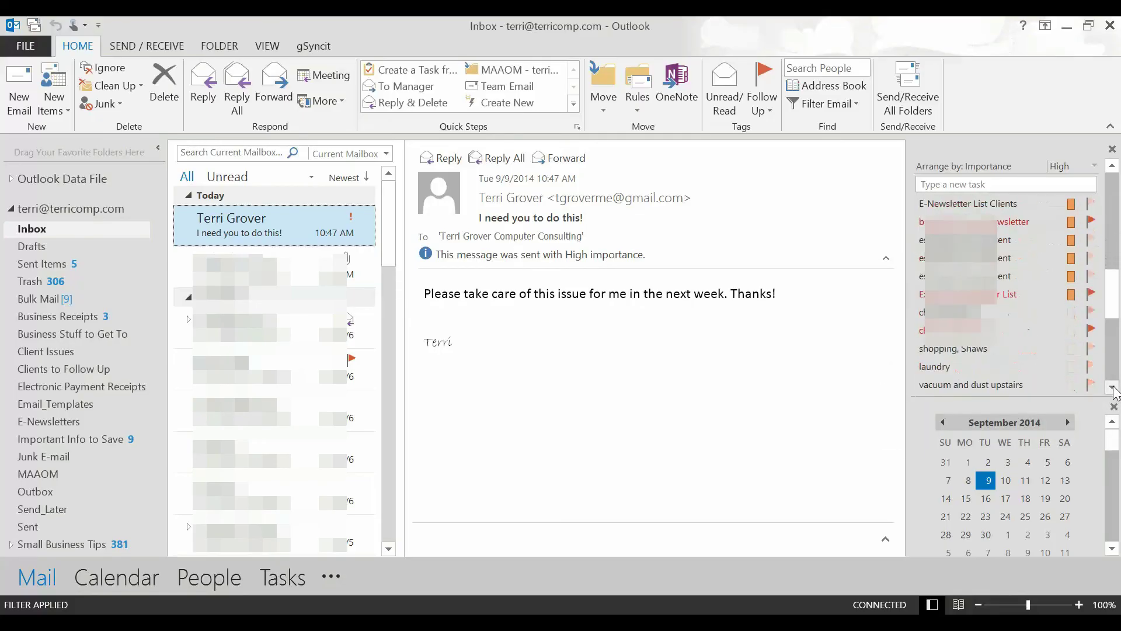
{"action": "scroll", "coordinate": [1112, 387], "scroll_direction": "down", "scroll_amount": 3}
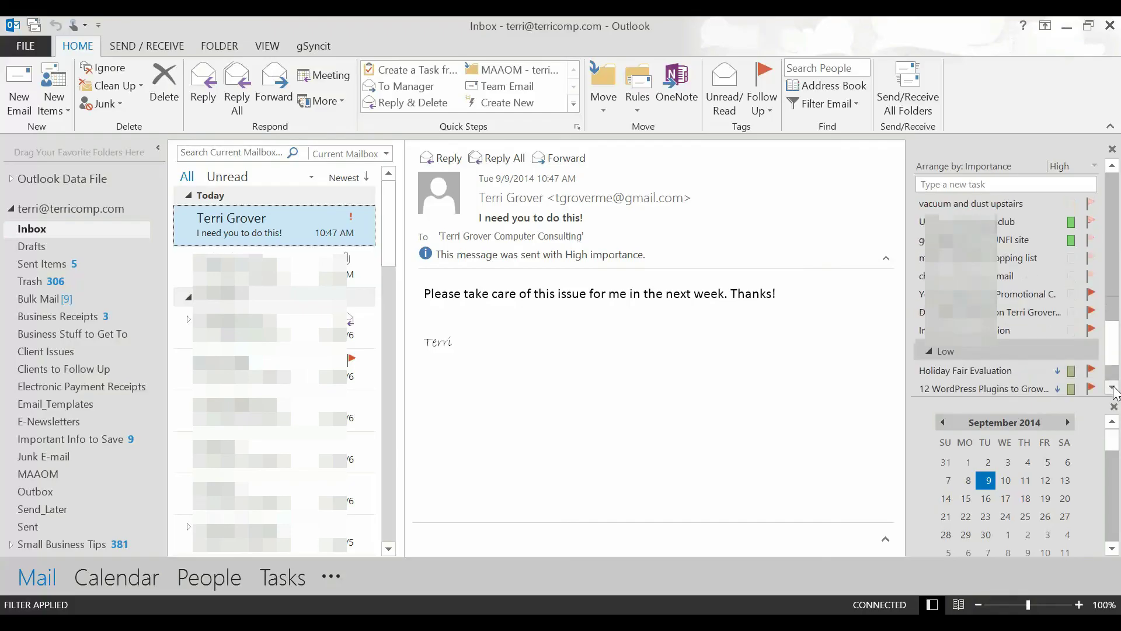